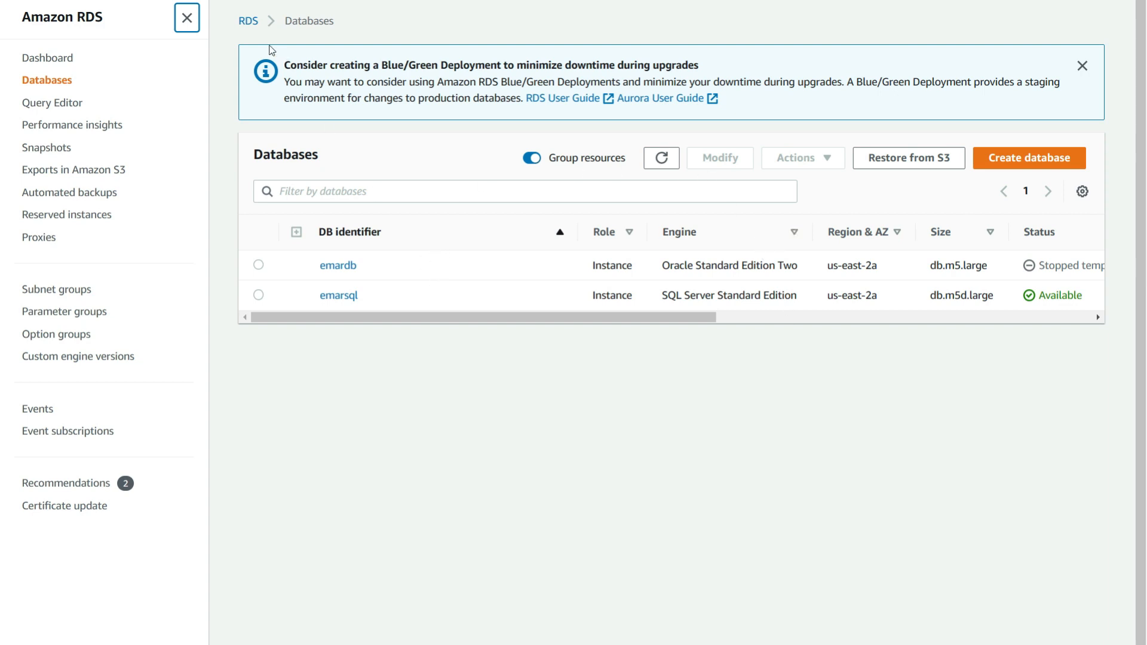
Search the AWS services for RDS and open its list of databases.
{"action": "scroll", "coordinate": [194, 11], "scroll_direction": "up", "scroll_amount": 1}
{"action": "left_click", "coordinate": [193, 11]}
{"action": "type", "text": "rsd"}
{"action": "scroll", "coordinate": [371, 110], "scroll_direction": "down", "scroll_amount": 1}
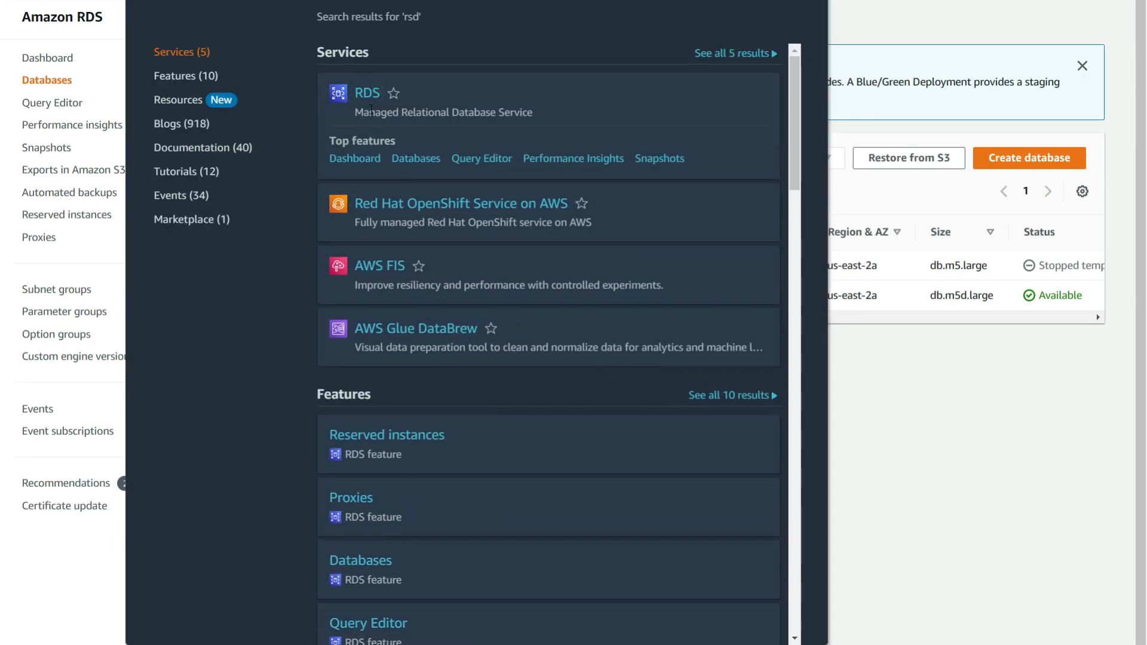
{"action": "left_click", "coordinate": [371, 110]}
{"action": "left_click", "coordinate": [307, 237]}
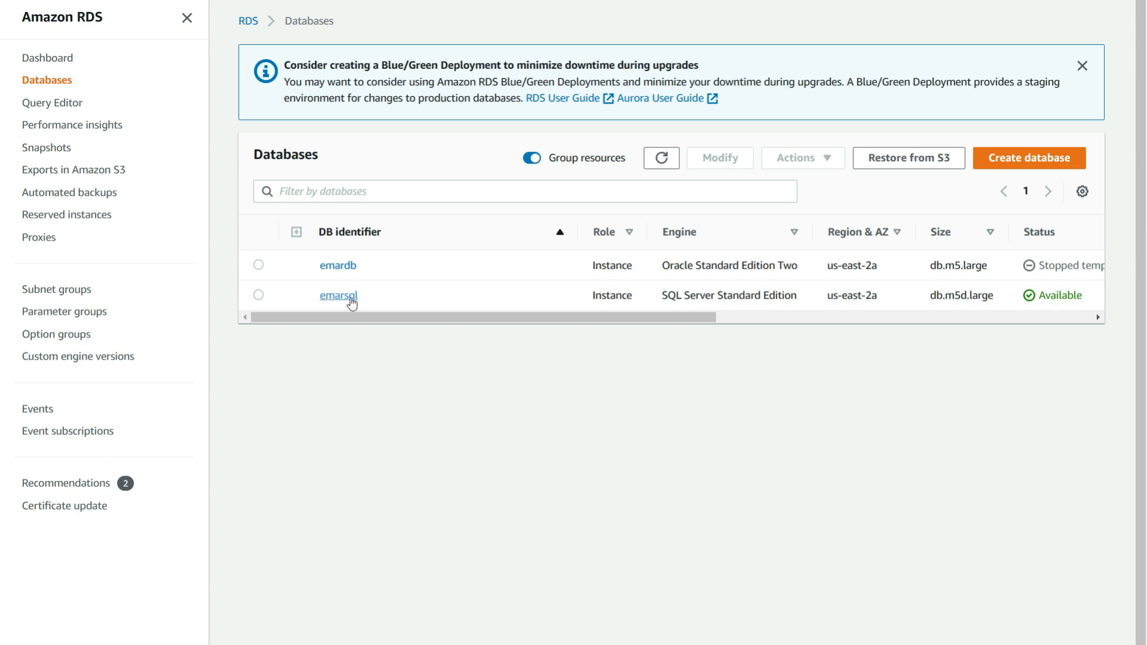
Switch the console region to US East (N. Virginia) and back to US East (Ohio).
{"action": "scroll", "coordinate": [347, 305], "scroll_direction": "up", "scroll_amount": 1}
{"action": "left_click", "coordinate": [1025, 17]}
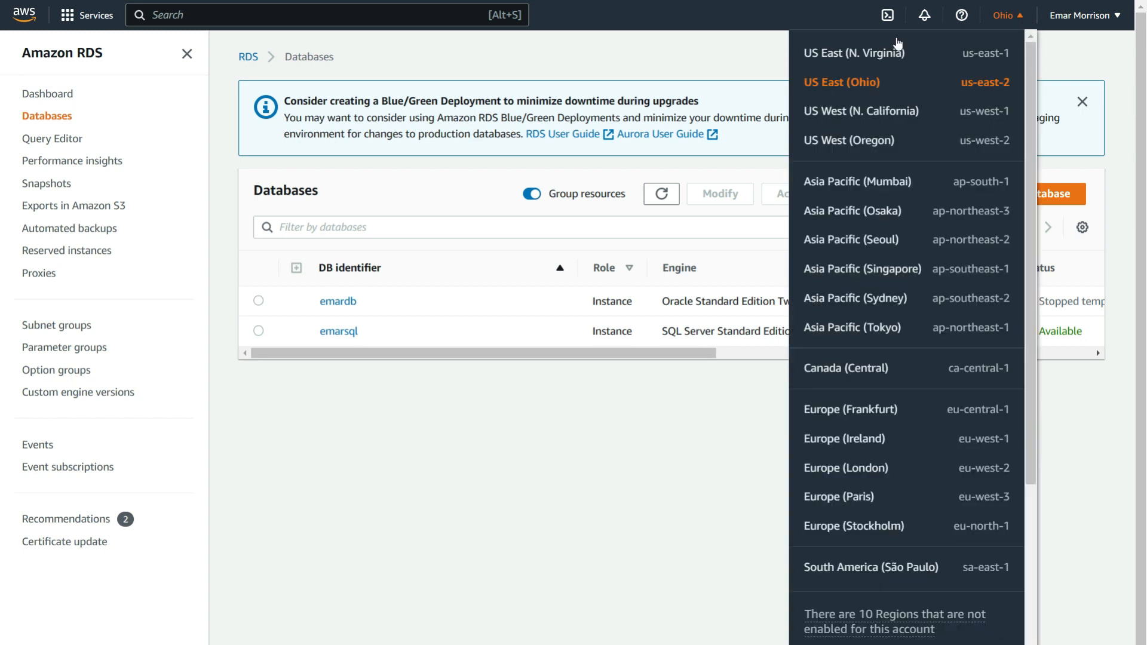
{"action": "left_click", "coordinate": [852, 55]}
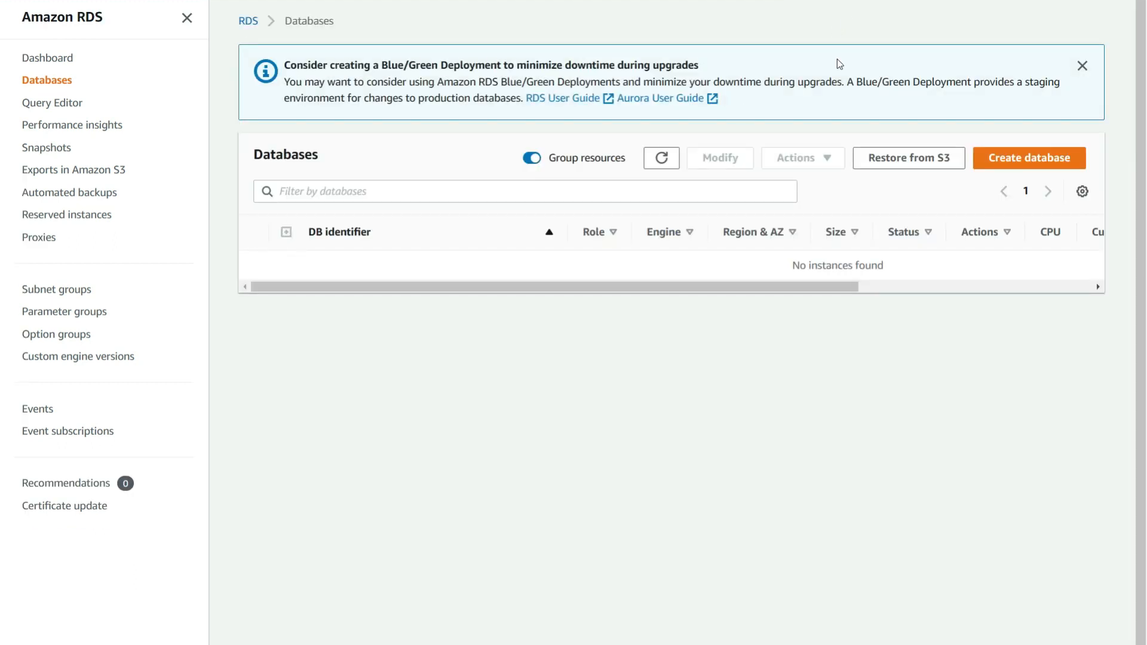
{"action": "left_click", "coordinate": [1024, 1]}
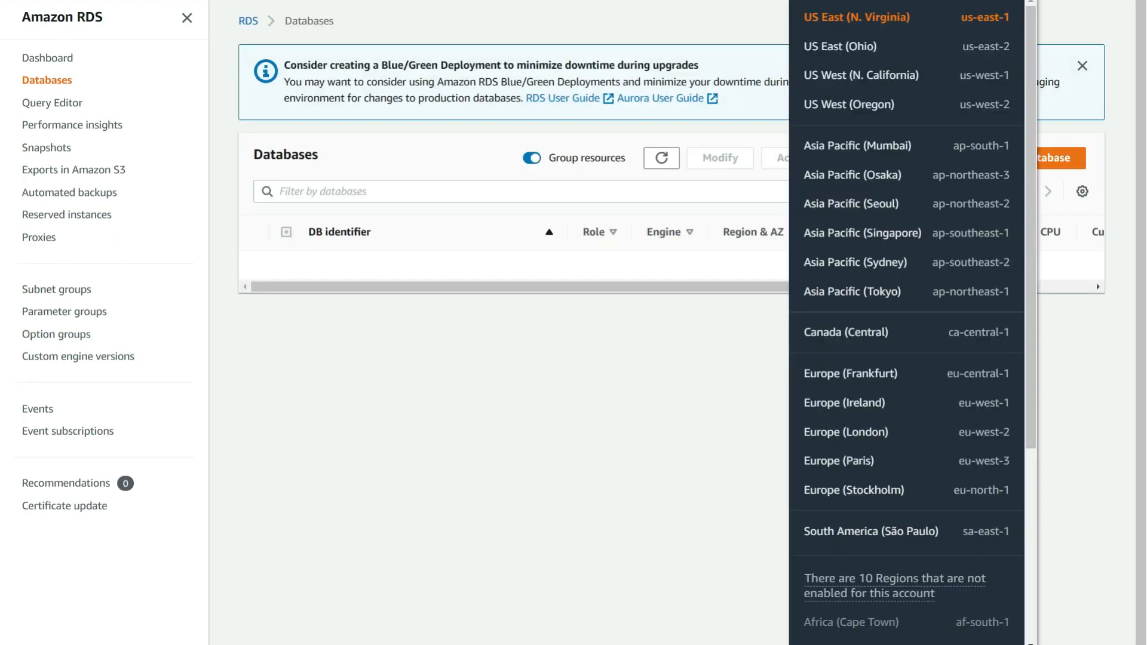
{"action": "left_click", "coordinate": [855, 51]}
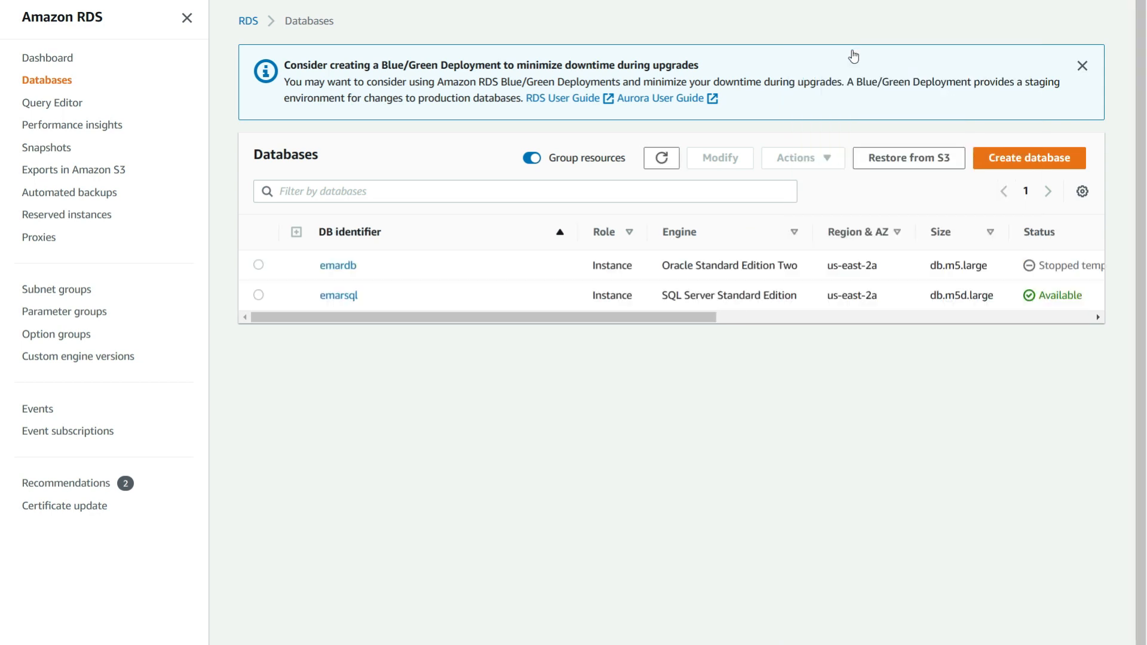
Open the emarsql database instance and copy its endpoint address.
{"action": "left_click", "coordinate": [340, 297]}
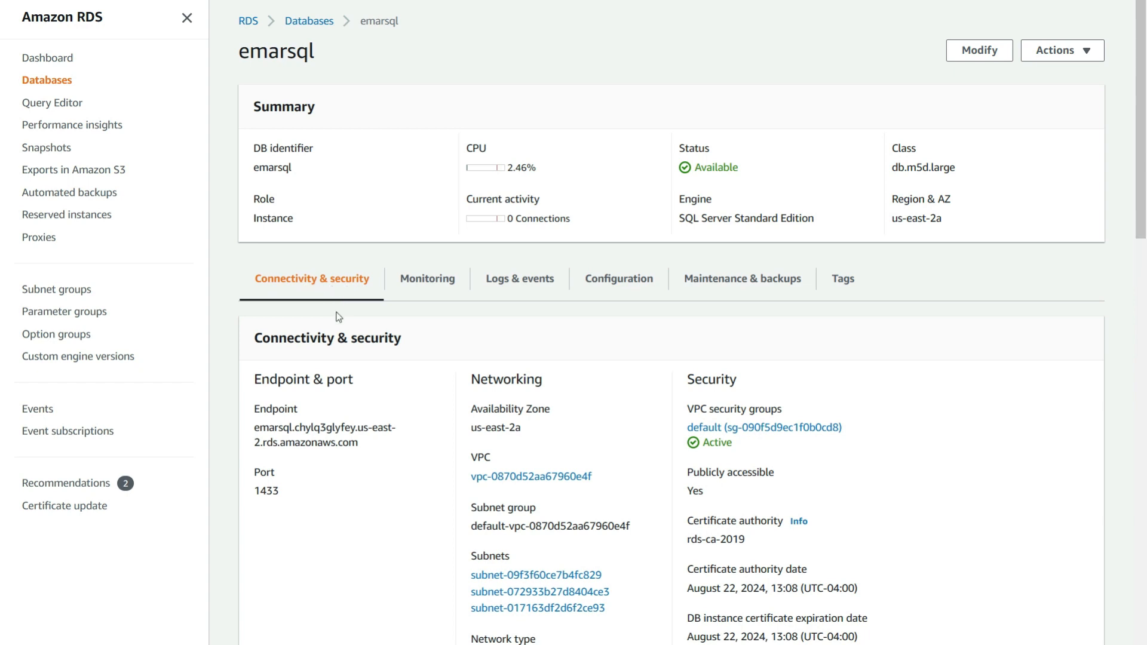
{"action": "triple_click", "coordinate": [256, 431]}
{"action": "right_click", "coordinate": [282, 445]}
{"action": "left_click", "coordinate": [380, 45]}
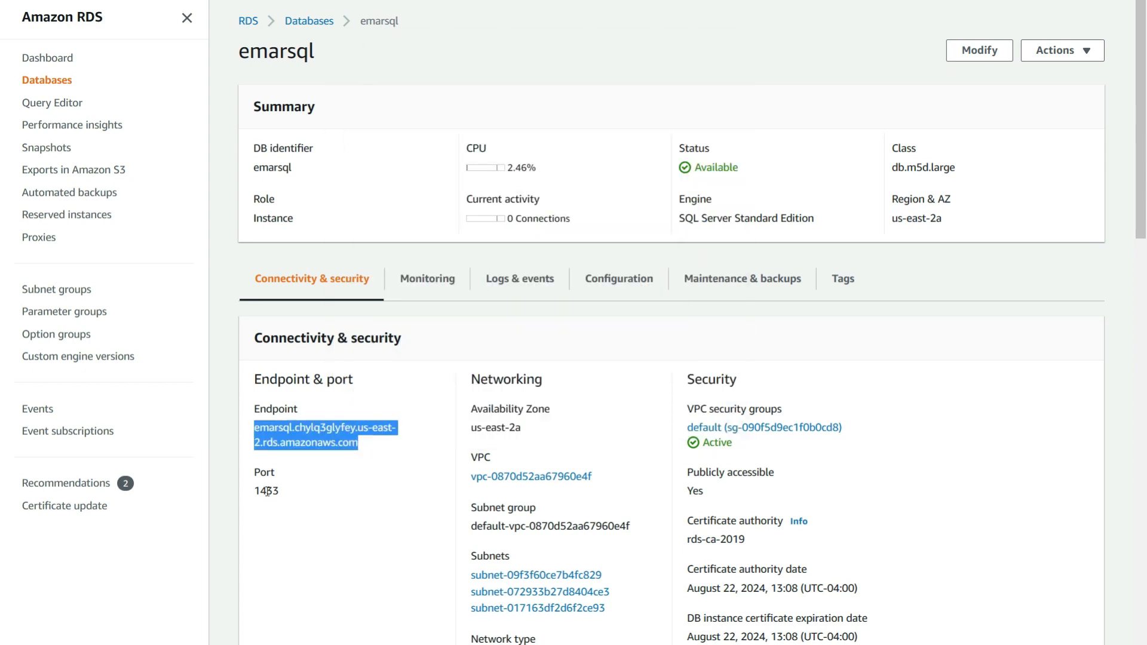
Launch Microsoft SQL Server Management Studio 18 and paste the copied RDS endpoint as the server name.
{"action": "left_click", "coordinate": [17, 643]}
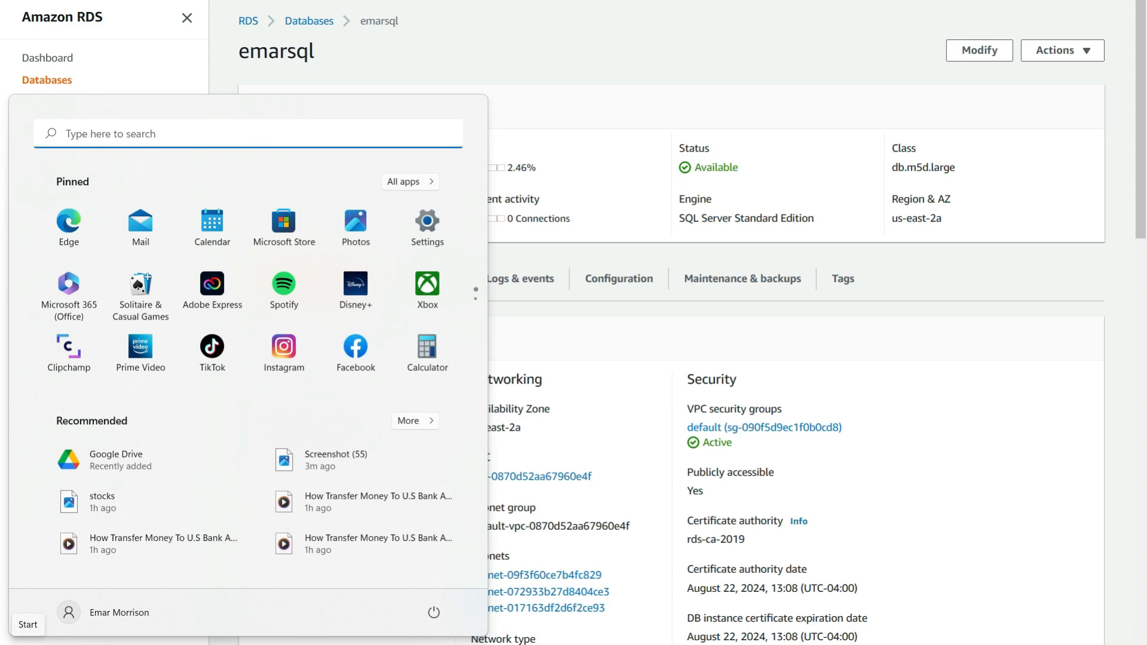
{"action": "type", "text": "ss"}
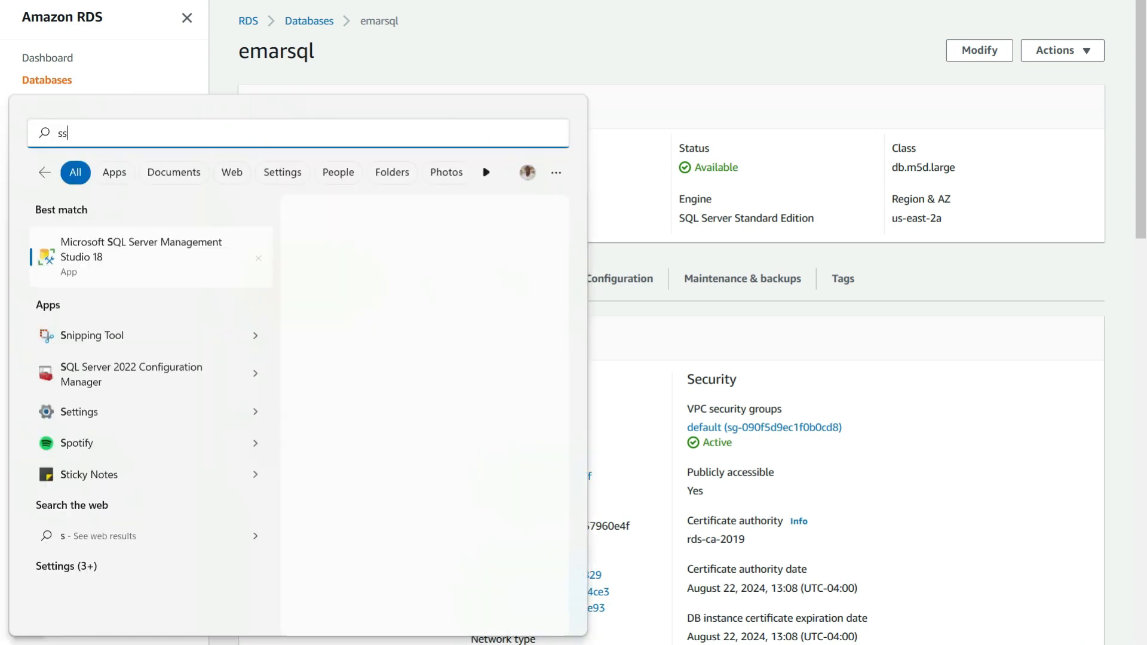
{"action": "left_click", "coordinate": [149, 266]}
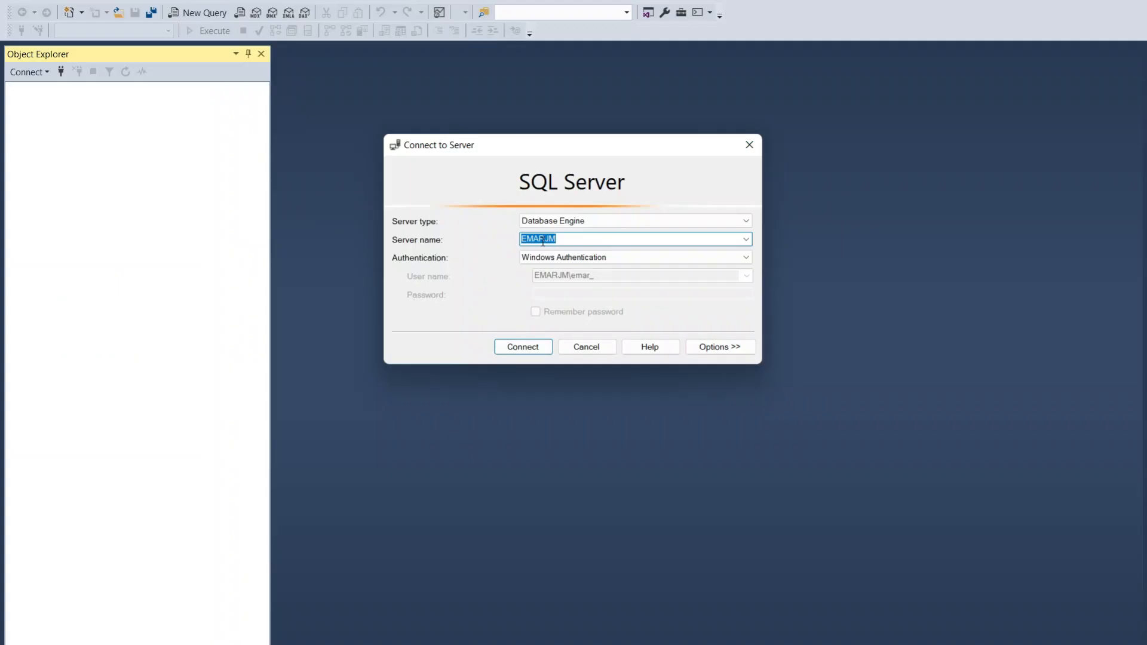
{"action": "right_click", "coordinate": [542, 240]}
{"action": "left_click", "coordinate": [583, 306]}
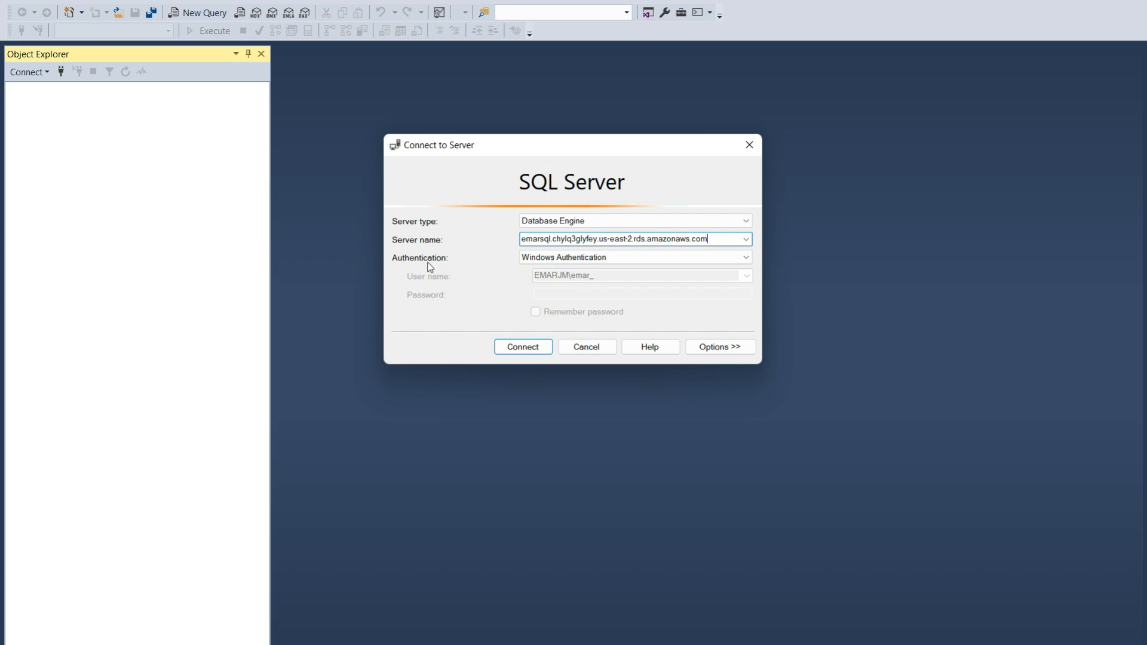
Set SQL Server Authentication with login admin, paste the account password and have it remembered.
{"action": "left_click", "coordinate": [732, 257]}
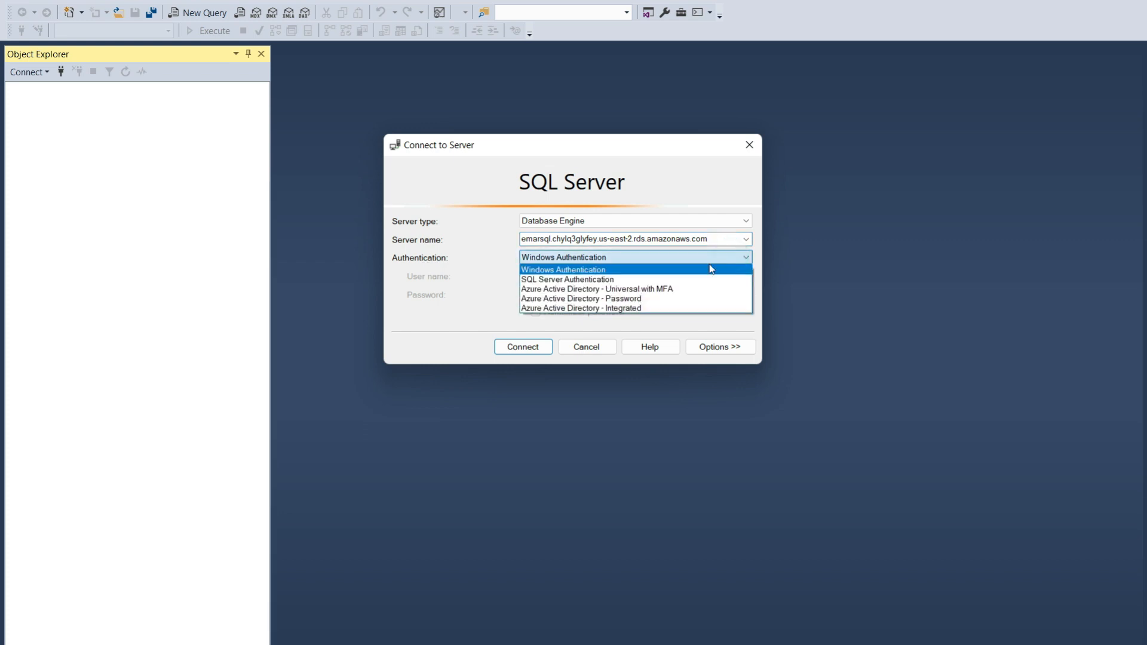
{"action": "left_click", "coordinate": [608, 281]}
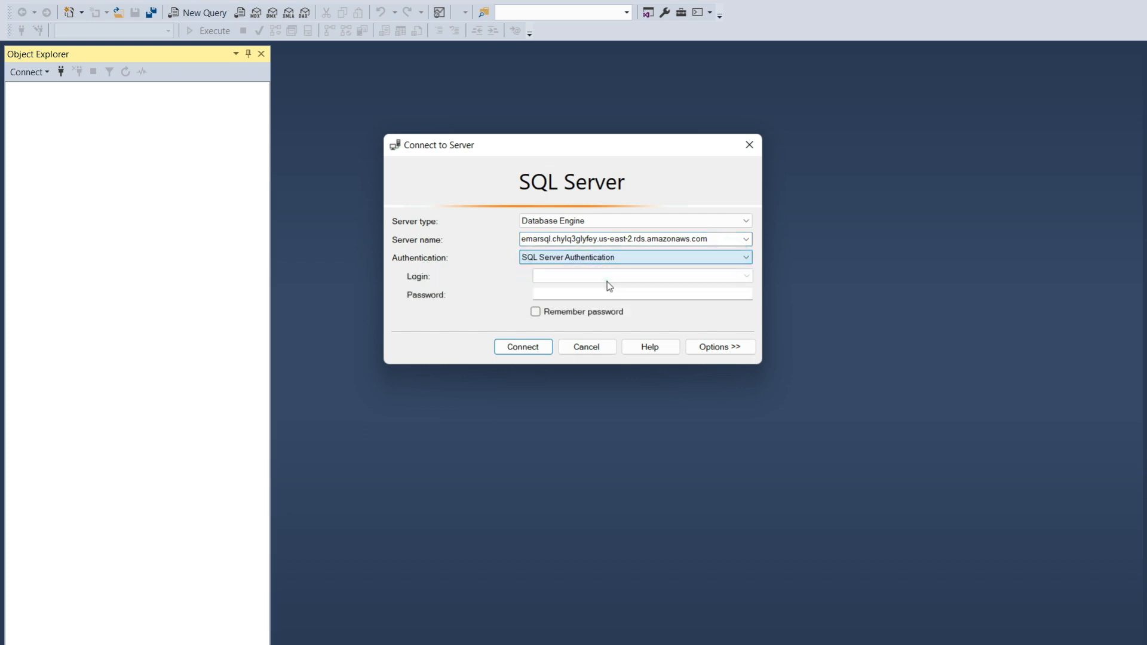
{"action": "left_click", "coordinate": [585, 278]}
{"action": "type", "text": "admin"}
{"action": "right_click", "coordinate": [585, 295]}
{"action": "left_click", "coordinate": [622, 357]}
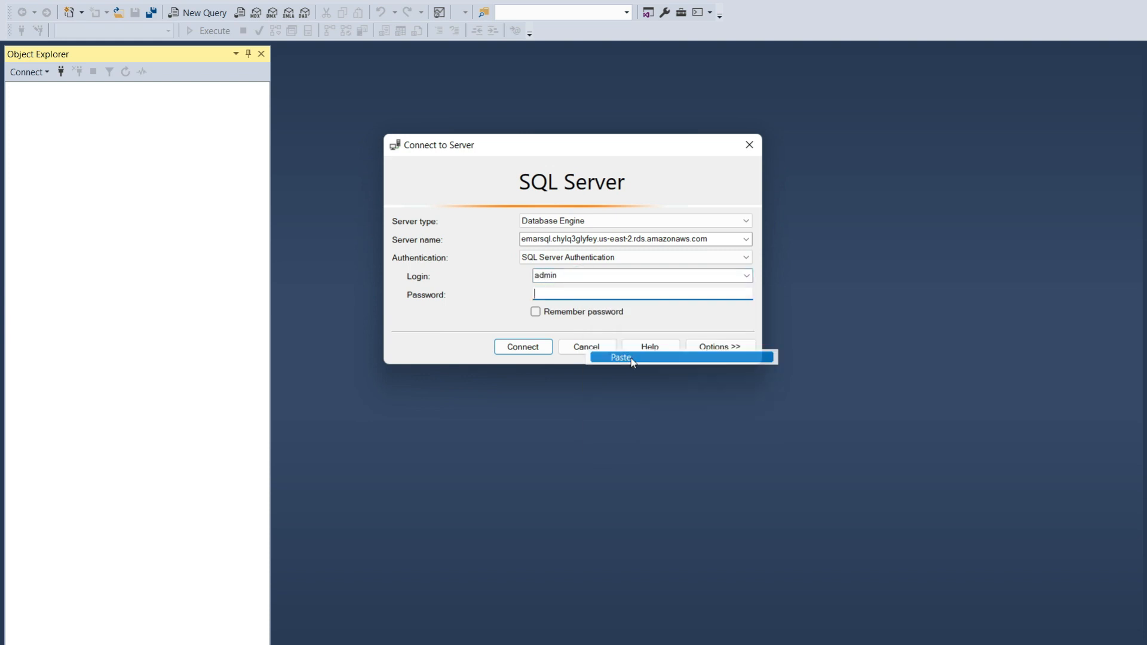
{"action": "left_click", "coordinate": [536, 312]}
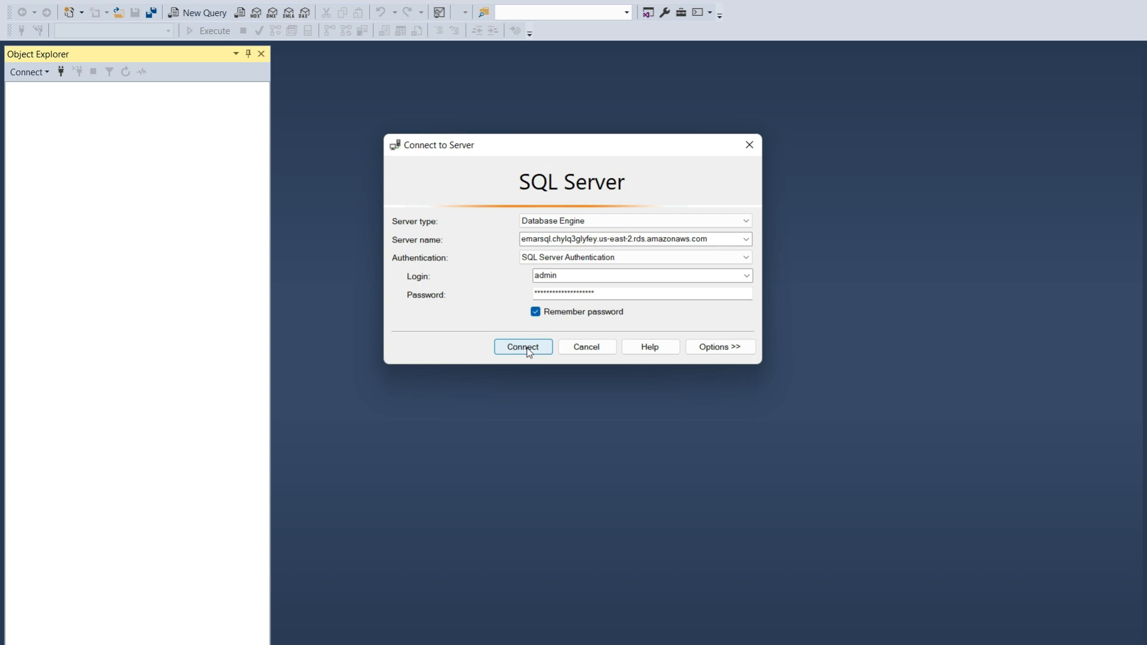
Choose <default> as the database in the connection properties and try to connect to the server.
{"action": "left_click", "coordinate": [733, 349]}
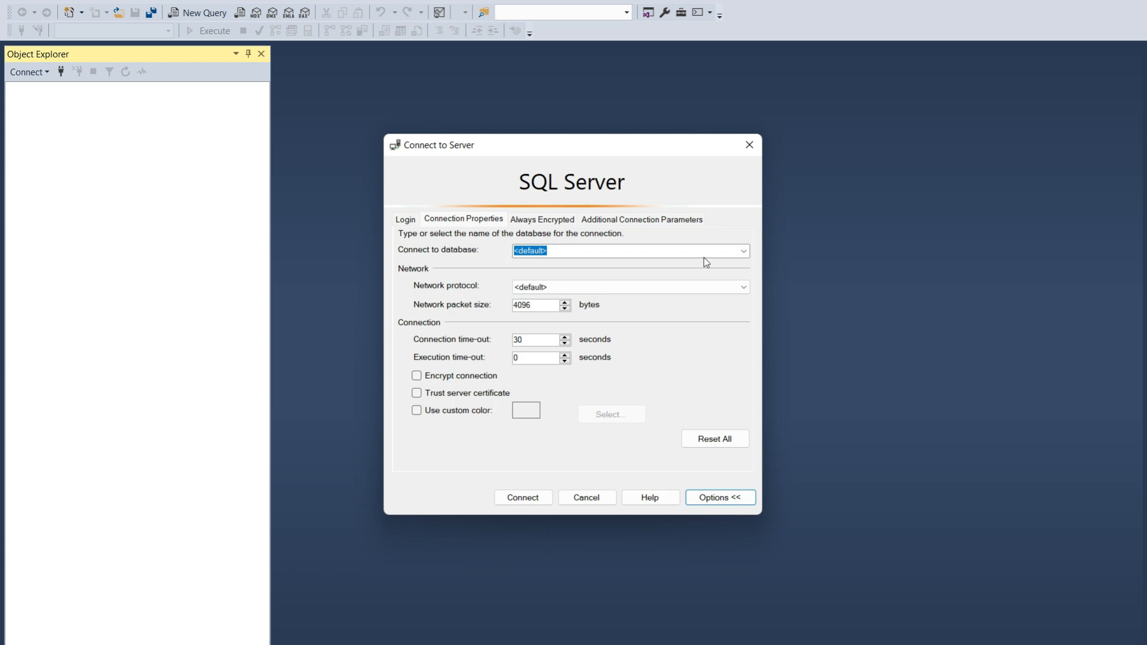
{"action": "left_click", "coordinate": [744, 252]}
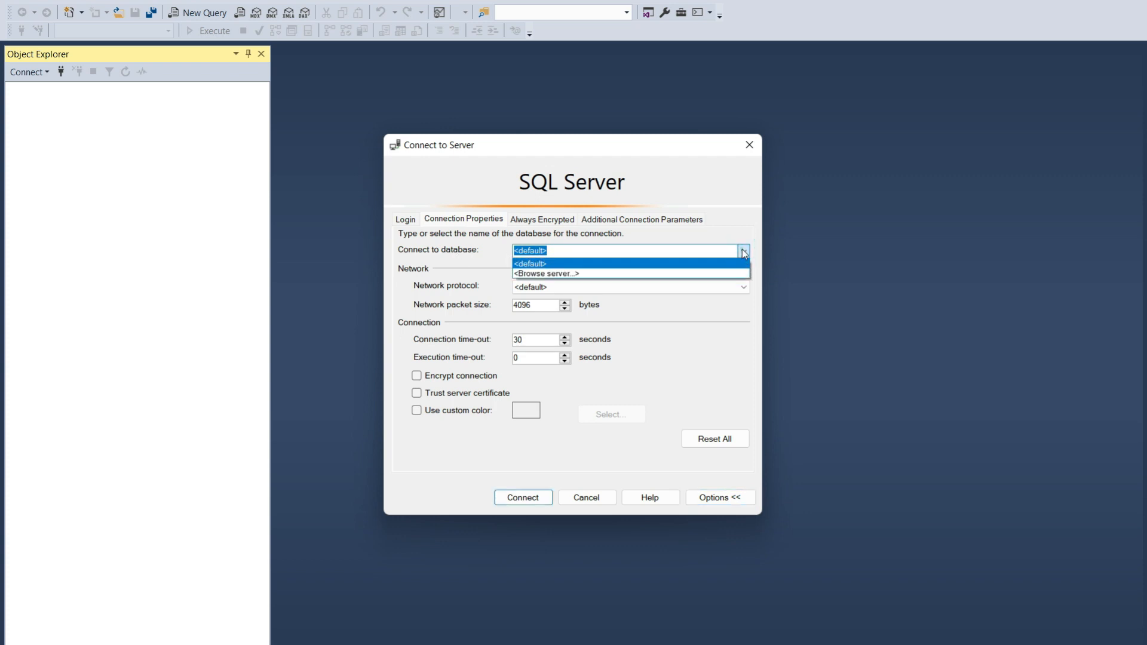
{"action": "left_click", "coordinate": [589, 266]}
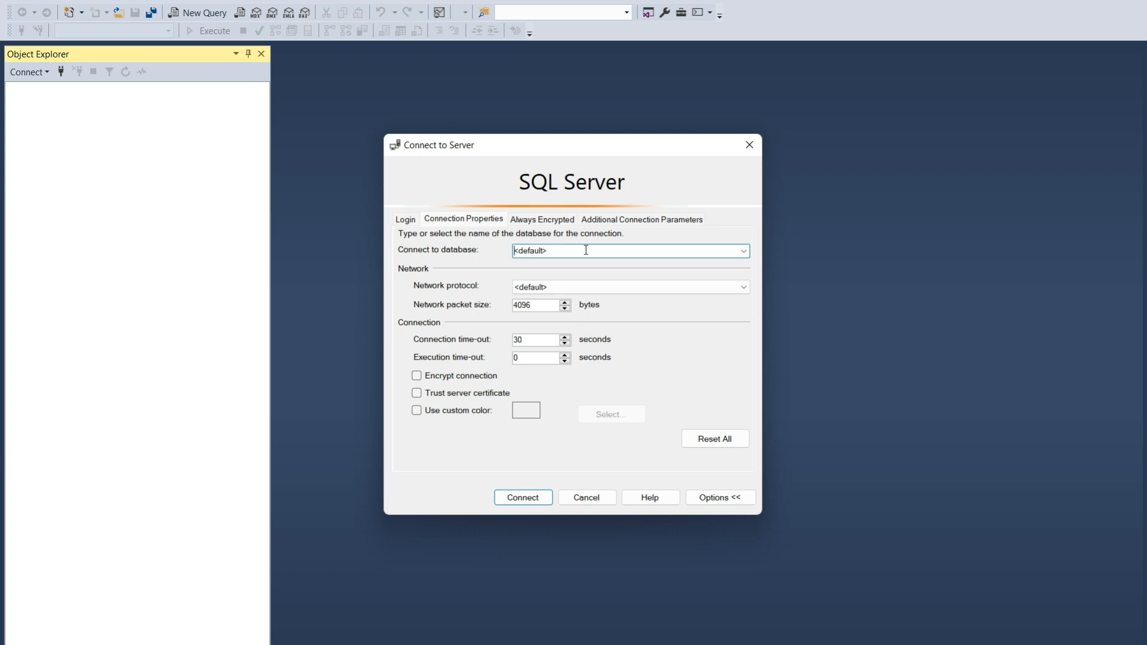
{"action": "left_click", "coordinate": [402, 221]}
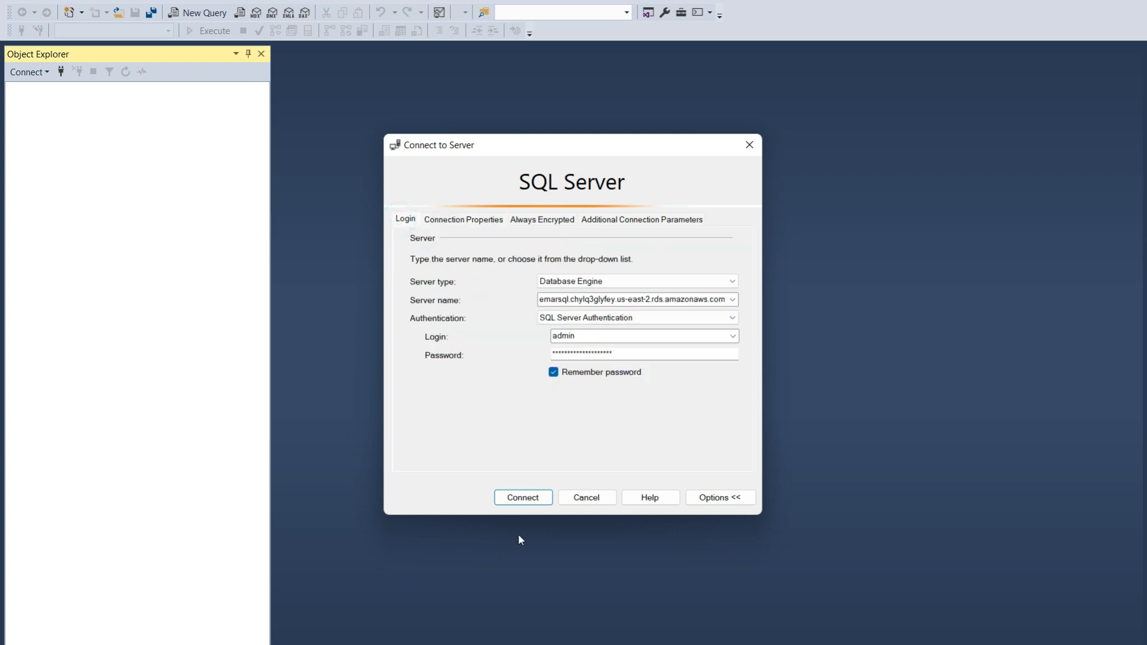
{"action": "left_click", "coordinate": [528, 500]}
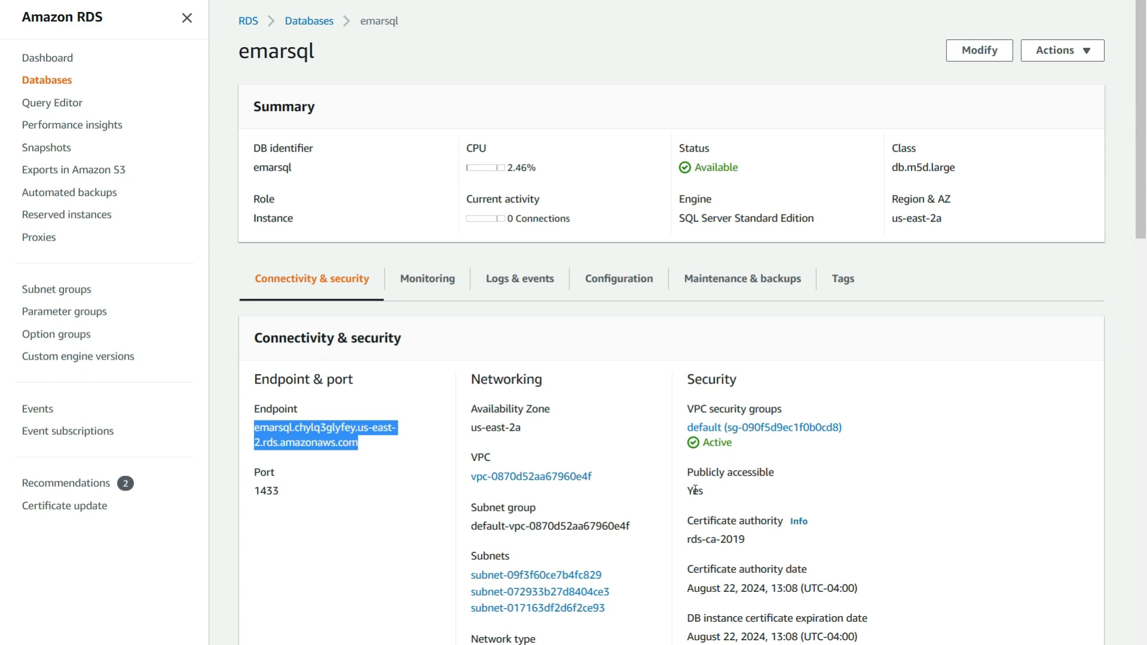
Open the emarsql instance's default VPC security group in the AWS console and show its inbound rules.
{"action": "scroll", "coordinate": [694, 488], "scroll_direction": "down", "scroll_amount": 2}
{"action": "scroll", "coordinate": [682, 383], "scroll_direction": "up", "scroll_amount": 2}
{"action": "left_click", "coordinate": [723, 428]}
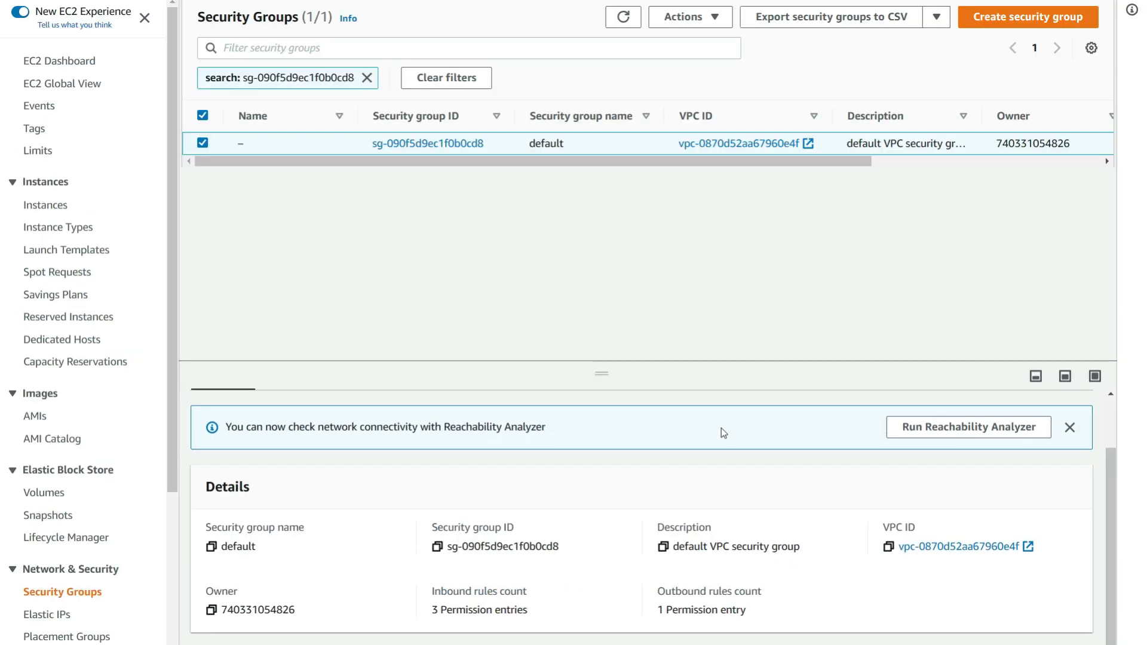
{"action": "left_click", "coordinate": [319, 412]}
{"action": "scroll", "coordinate": [594, 431], "scroll_direction": "down", "scroll_amount": 1}
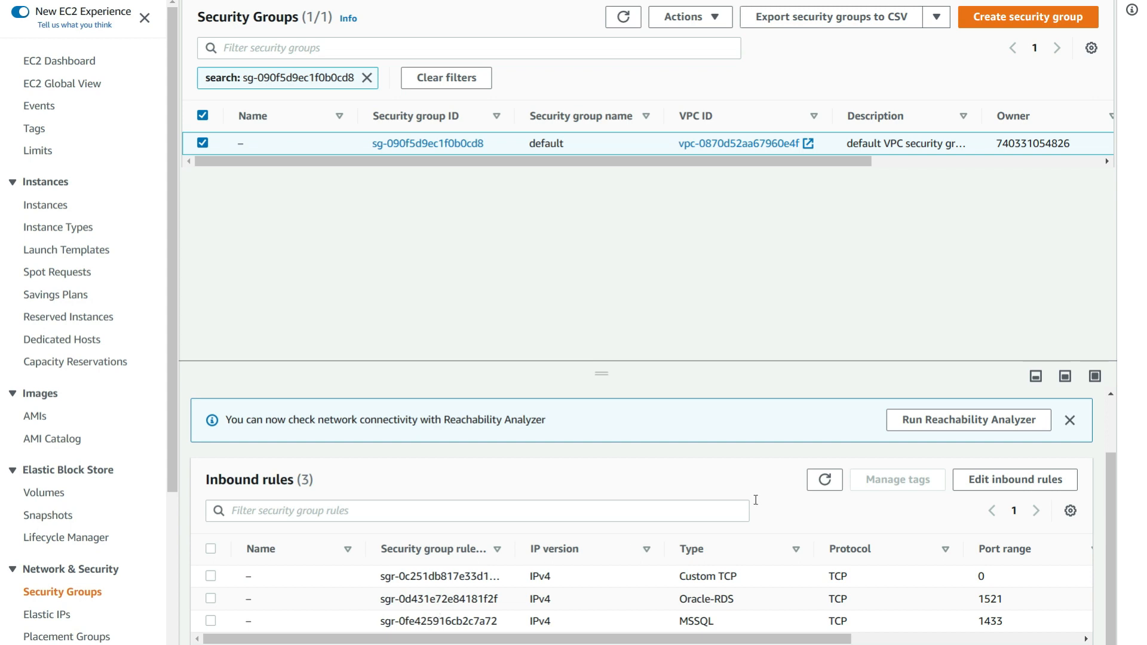
Edit the security group's inbound rules and add a new rule of type MSSQL.
{"action": "left_click", "coordinate": [984, 482]}
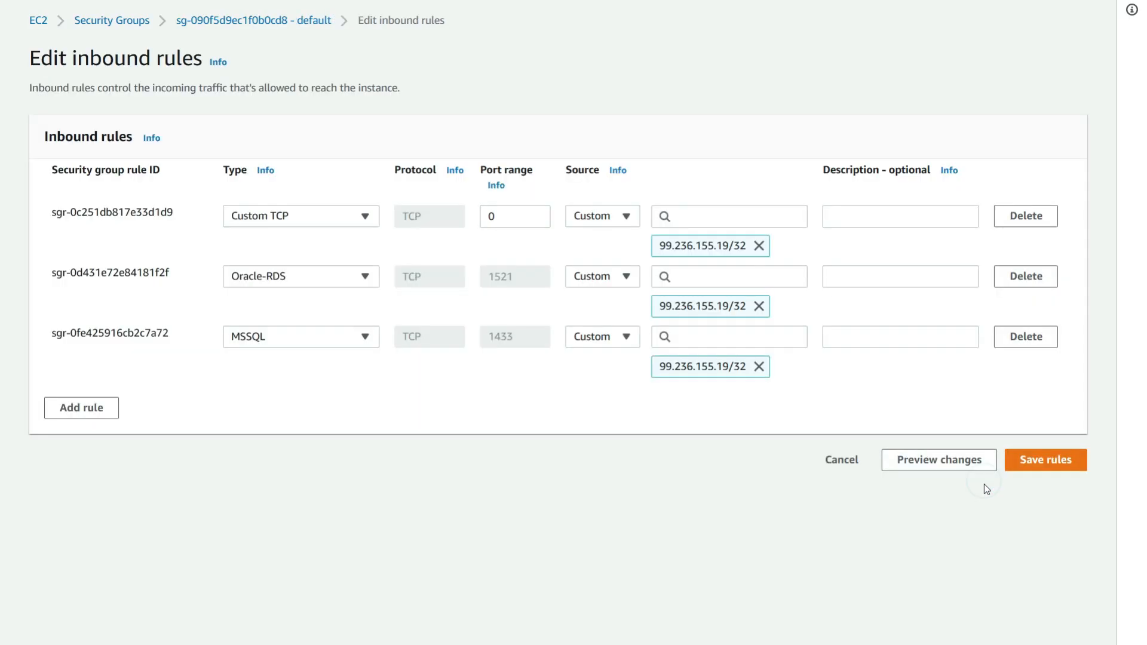
{"action": "left_click", "coordinate": [95, 407]}
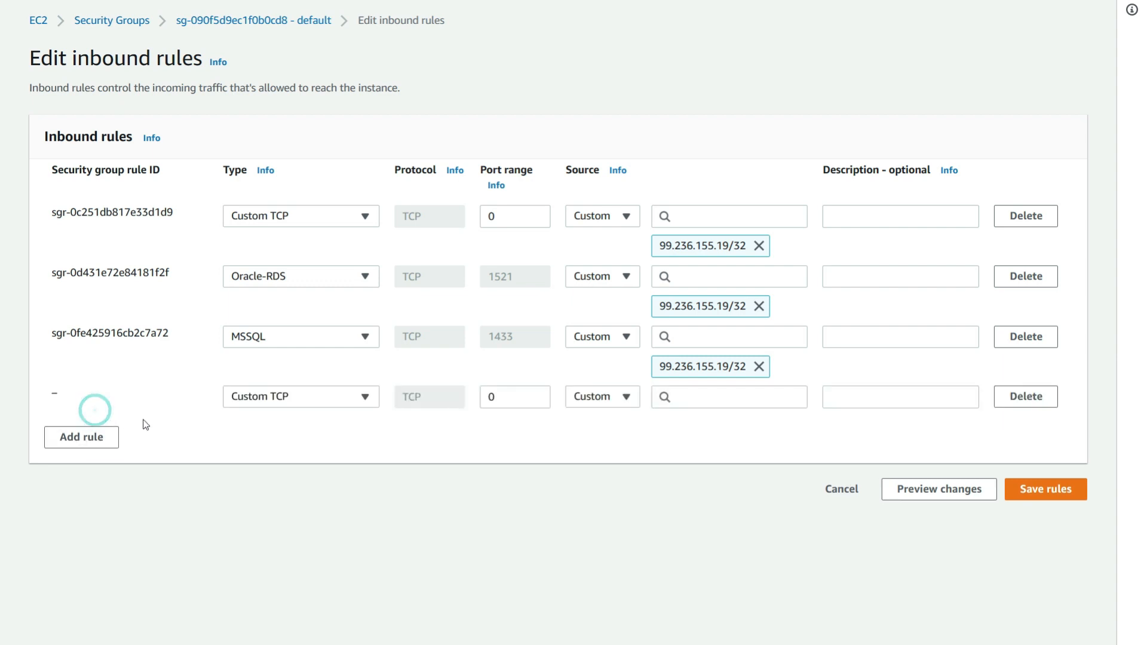
{"action": "left_click", "coordinate": [364, 397]}
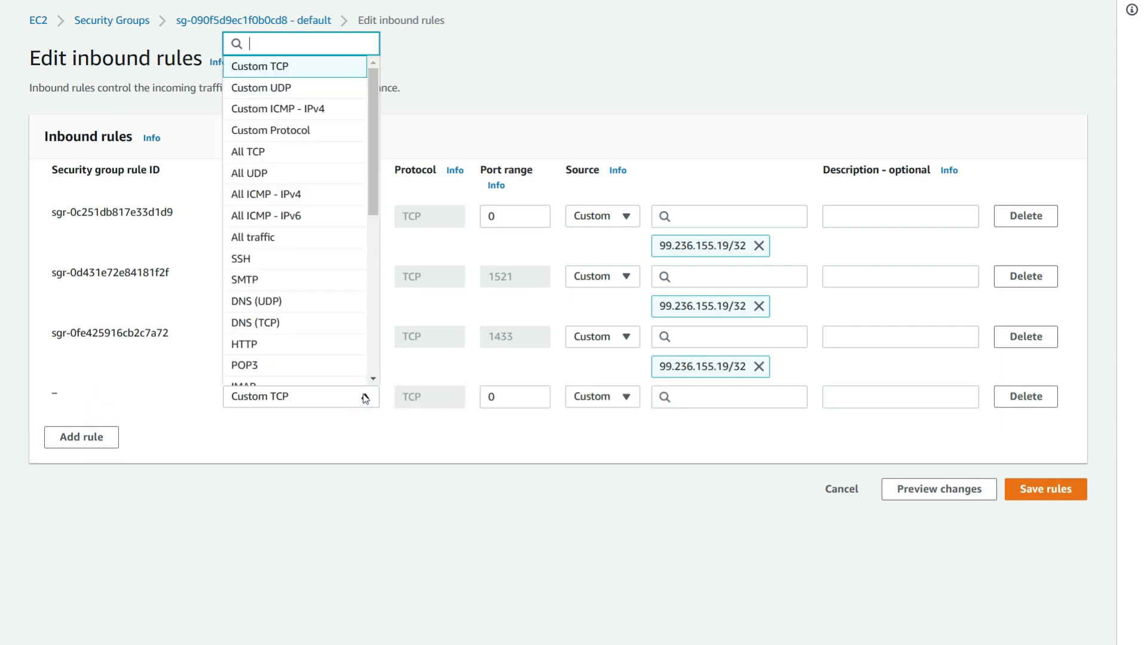
{"action": "type", "text": "m"}
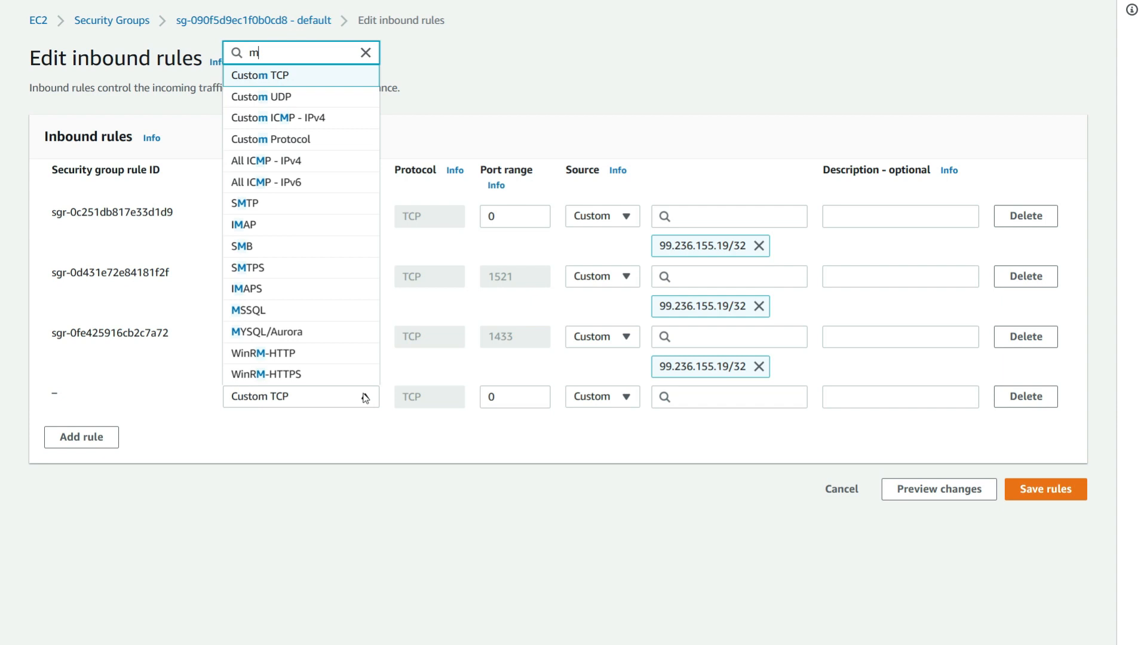
{"action": "type", "text": "s"}
{"action": "left_click", "coordinate": [266, 376]}
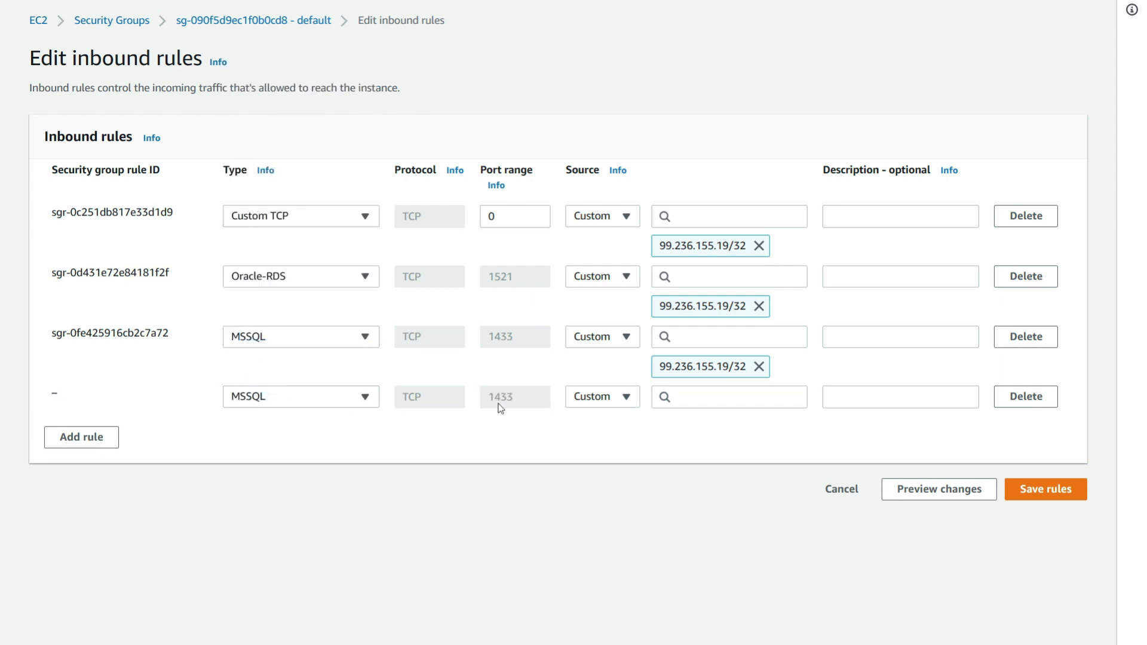
Set the new MSSQL rule's source to My IP and save the inbound rules.
{"action": "left_click", "coordinate": [686, 400]}
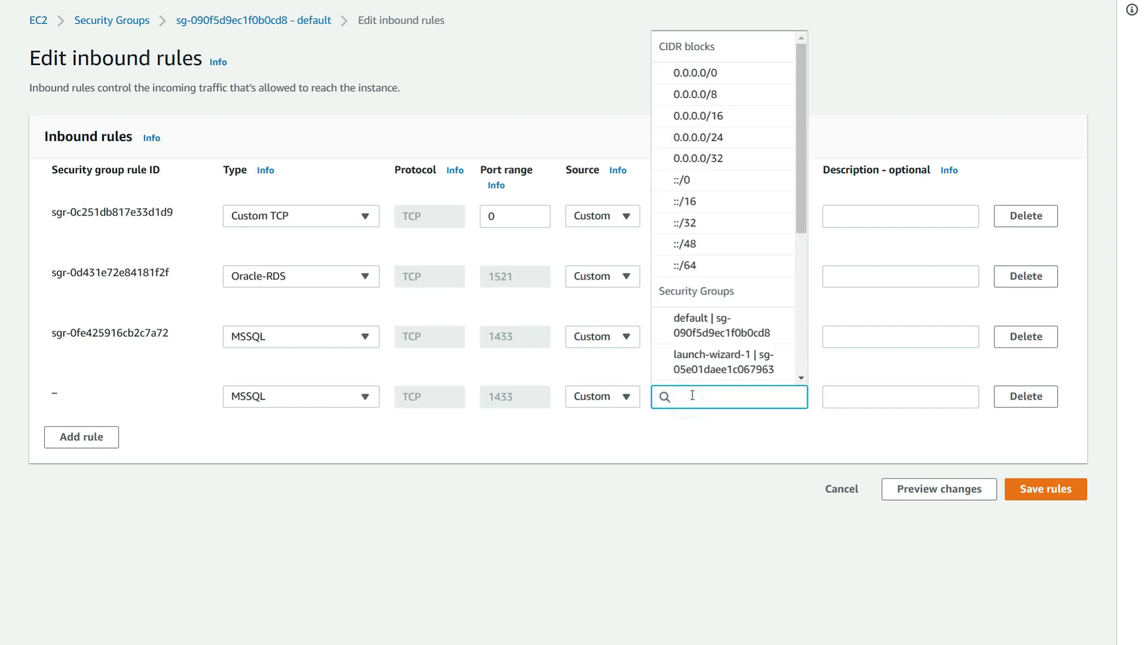
{"action": "left_click", "coordinate": [619, 402]}
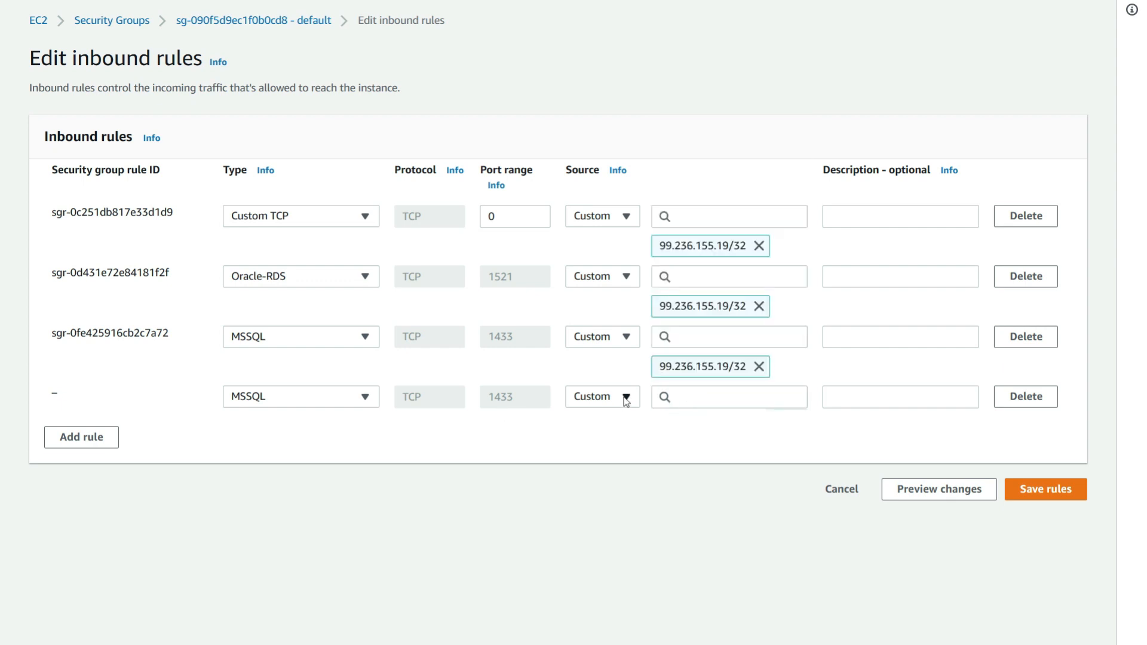
{"action": "left_click", "coordinate": [626, 398]}
{"action": "left_click", "coordinate": [605, 519]}
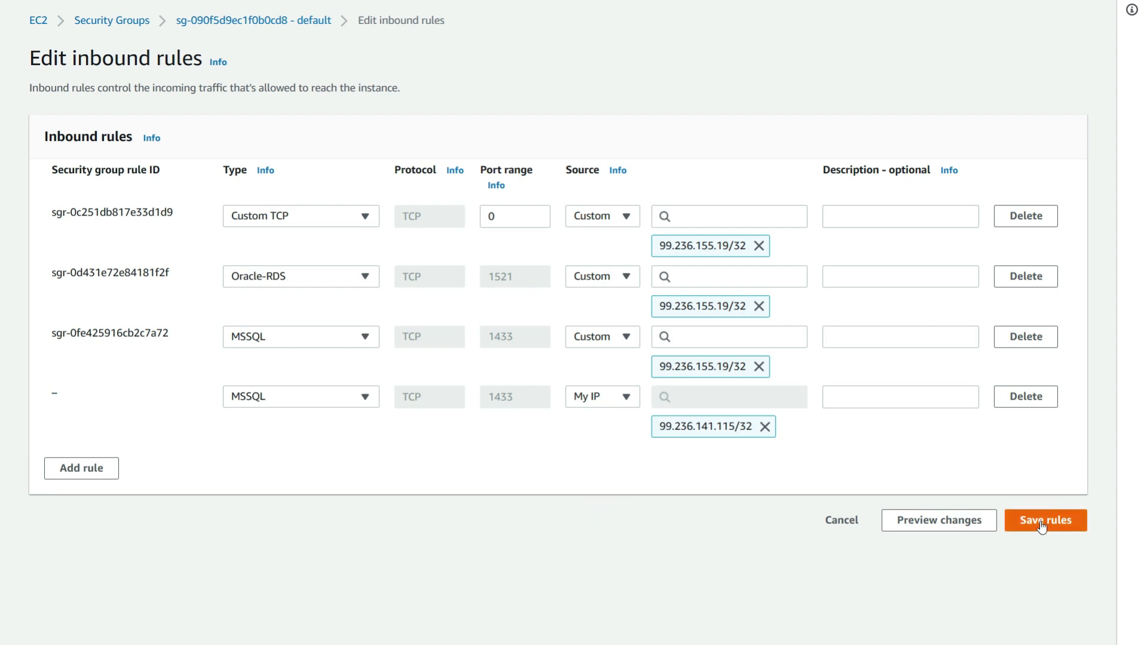
{"action": "left_click", "coordinate": [1041, 524]}
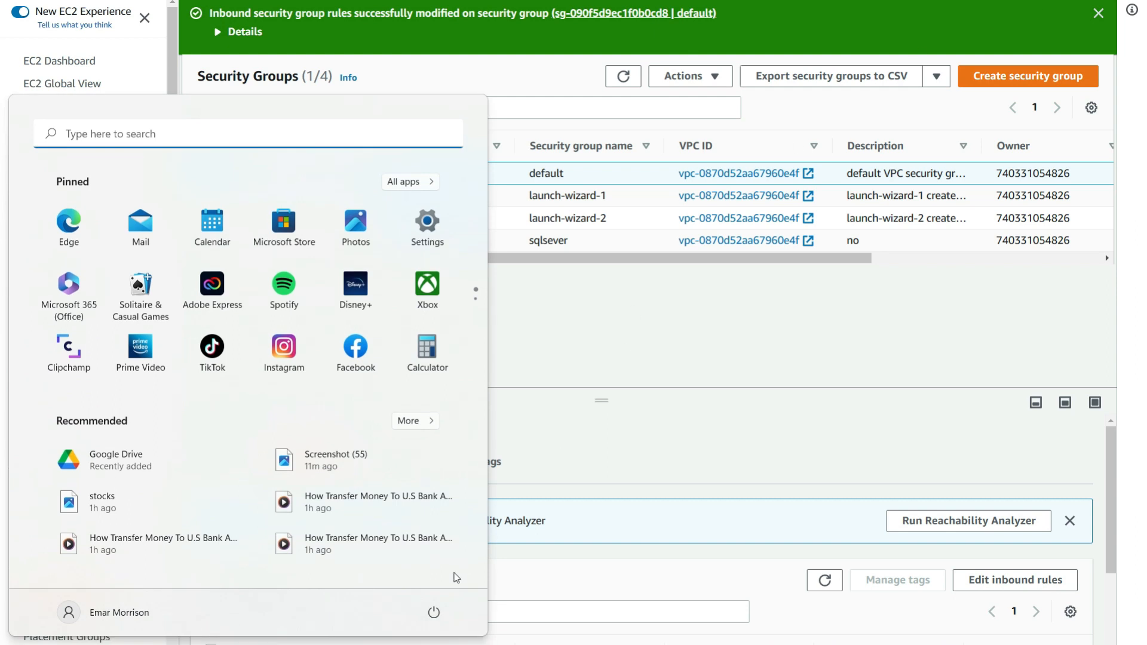
Return to SQL Server Management Studio, dismiss the connection error and retry connecting with the same login details.
{"action": "mouse_move", "coordinate": [400, 639]}
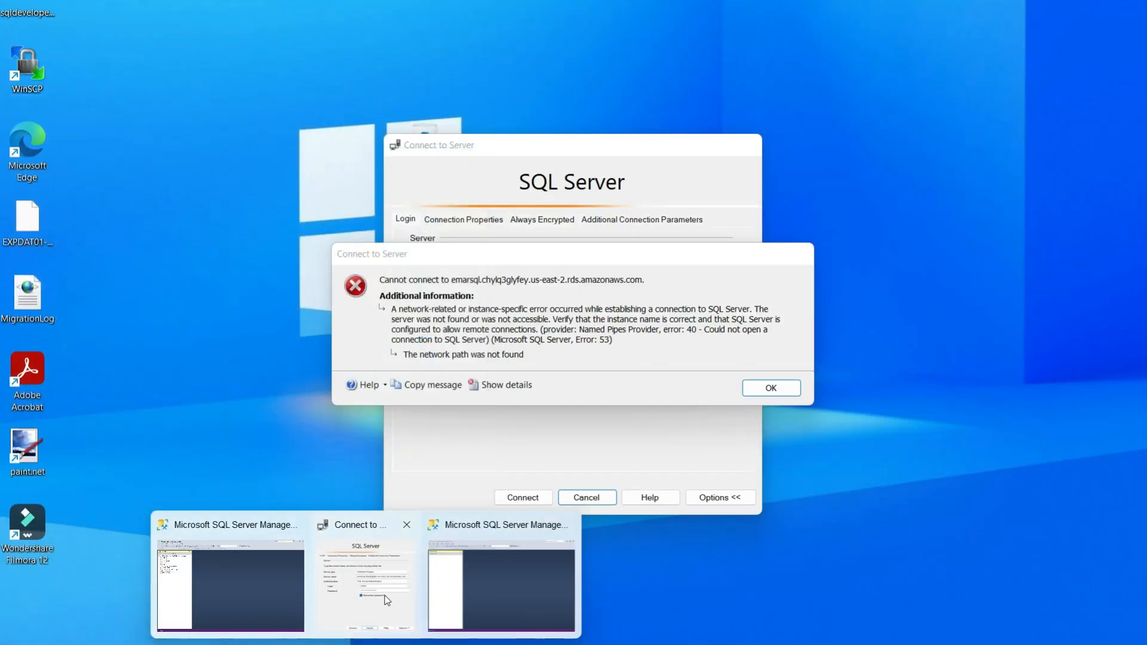
{"action": "left_click", "coordinate": [385, 597]}
{"action": "left_click", "coordinate": [764, 390]}
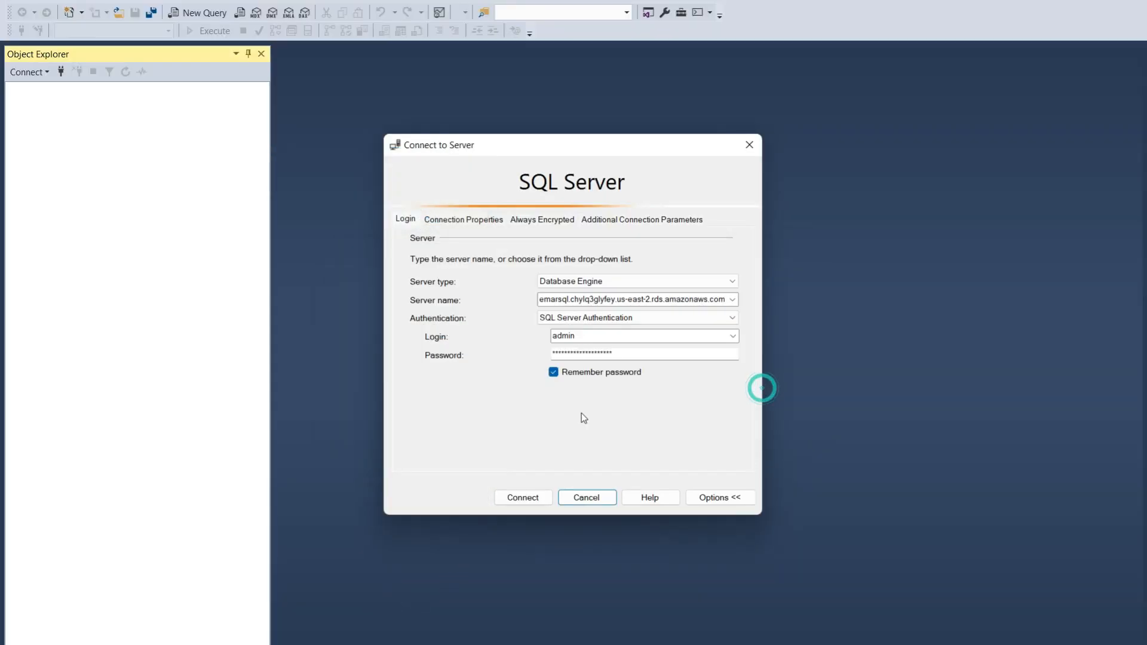
{"action": "left_click", "coordinate": [523, 497]}
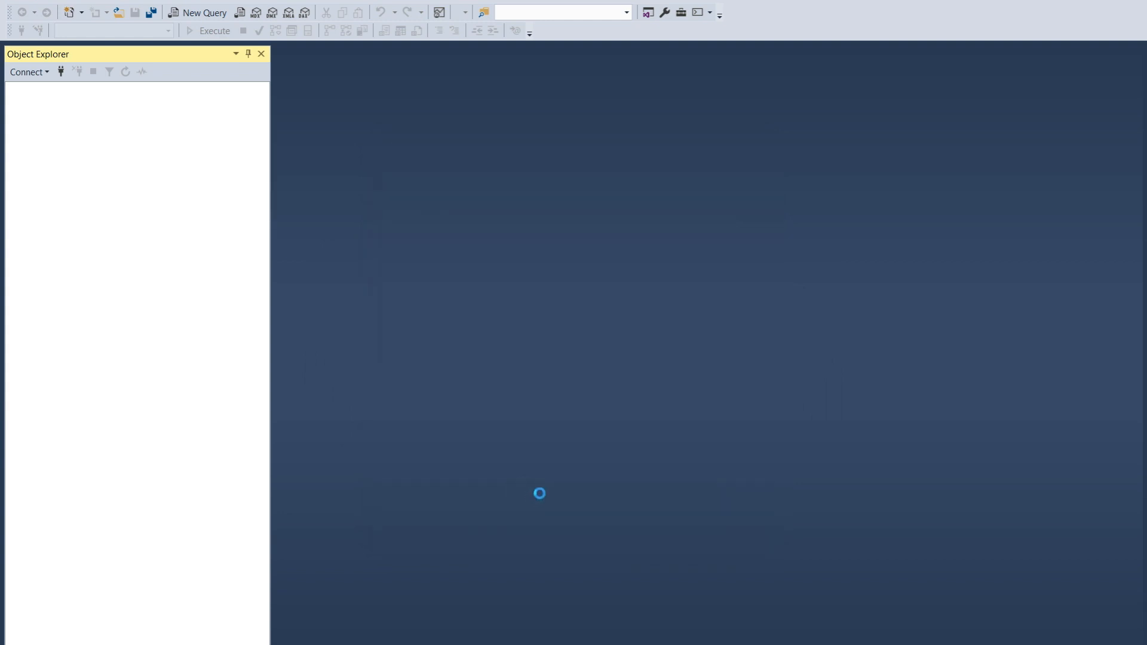